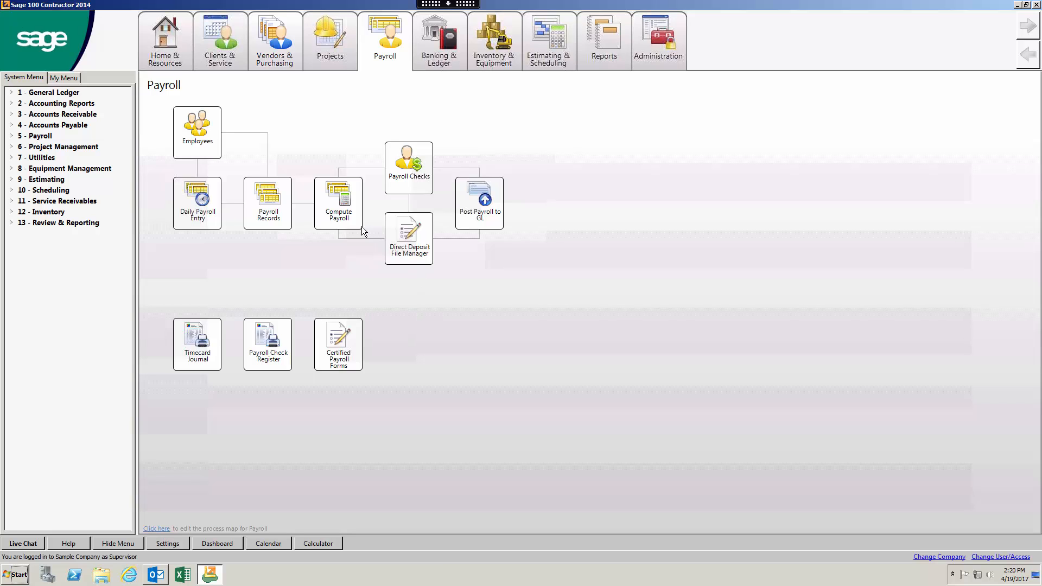
Step: Open the 5-2-1 Employees window from the Employees icon on the Payroll process map
mouse_move(324, 53)
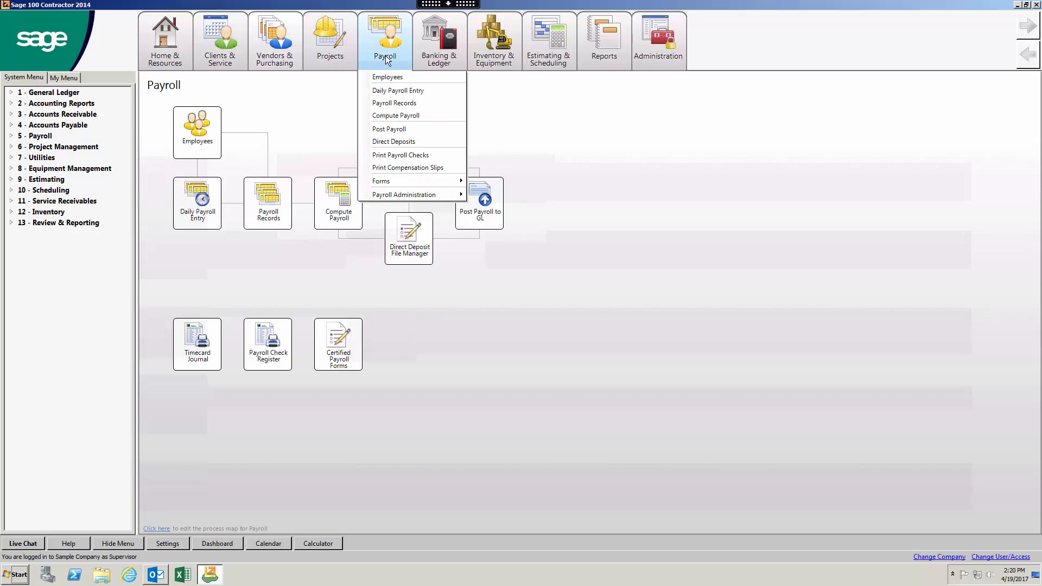
click(194, 142)
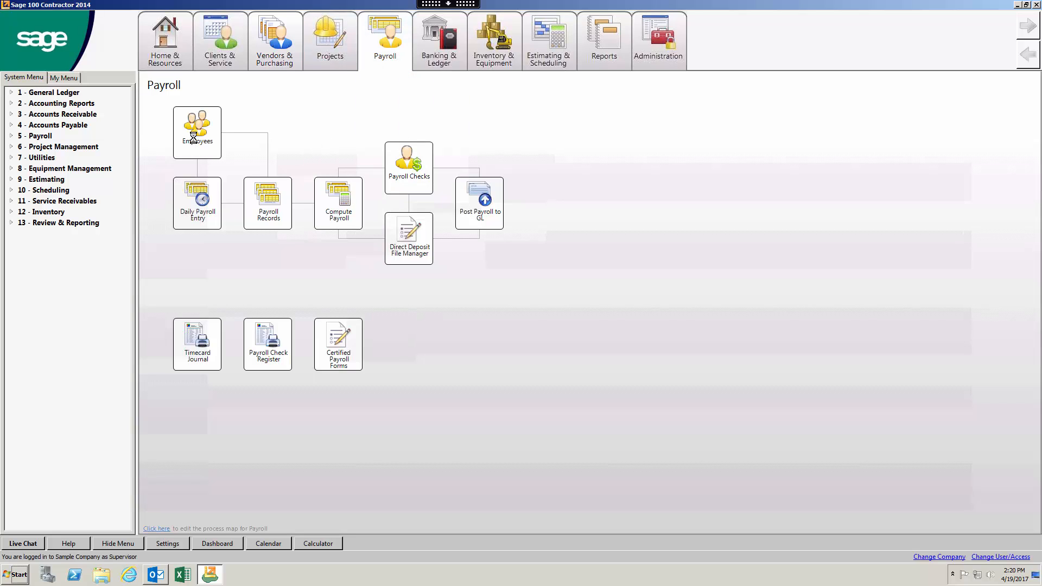
Step: Load employee record 1 and set its Human Resources Employment Type to 2 - Regular part-time
click(91, 80)
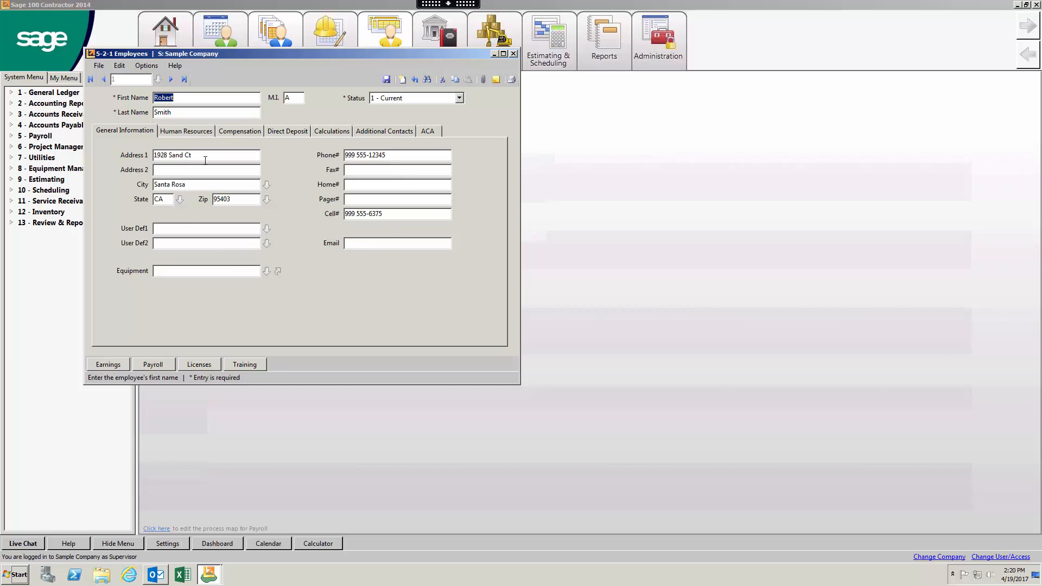
click(178, 243)
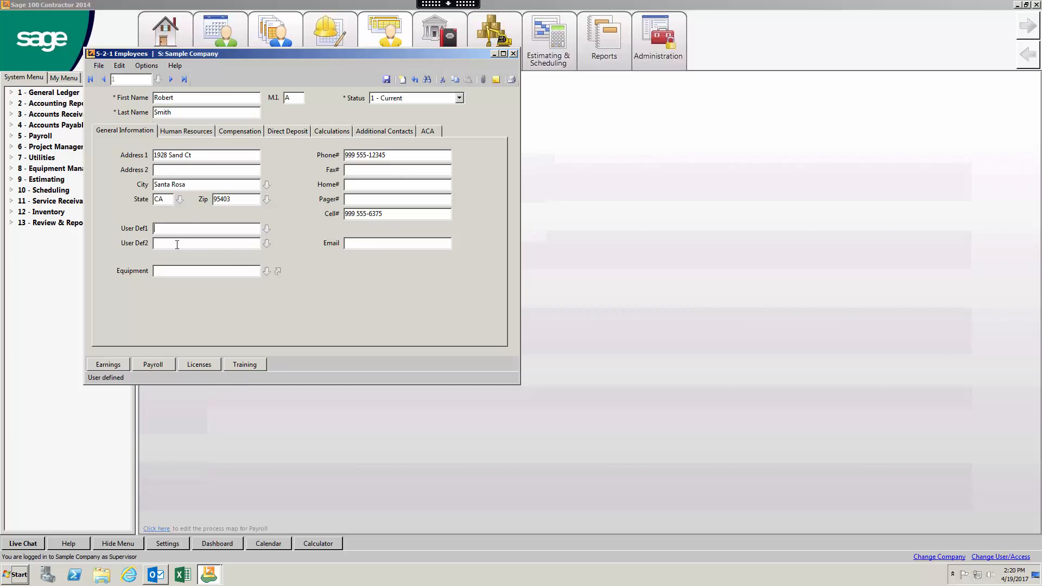
click(199, 130)
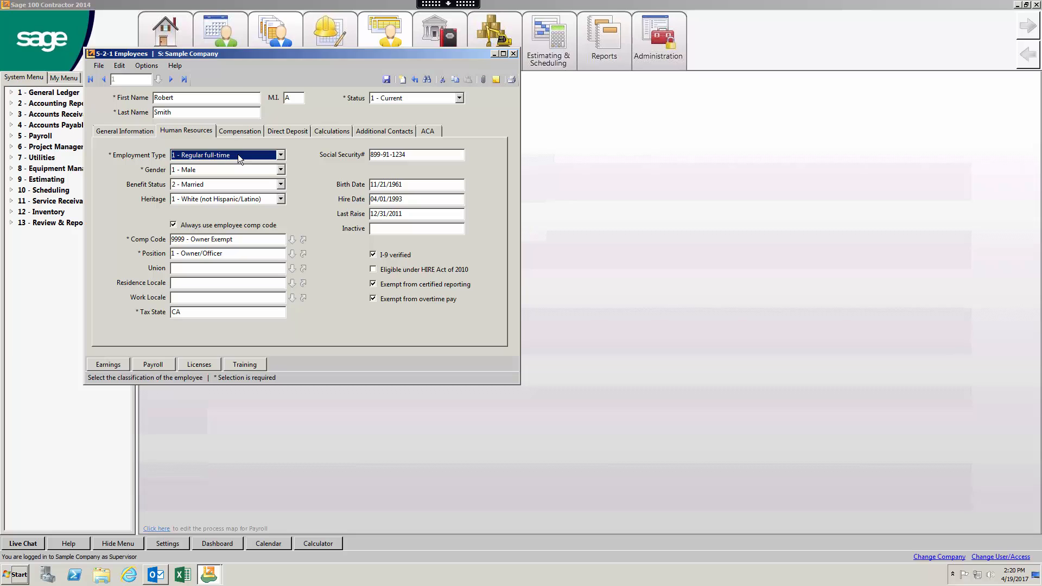
click(281, 155)
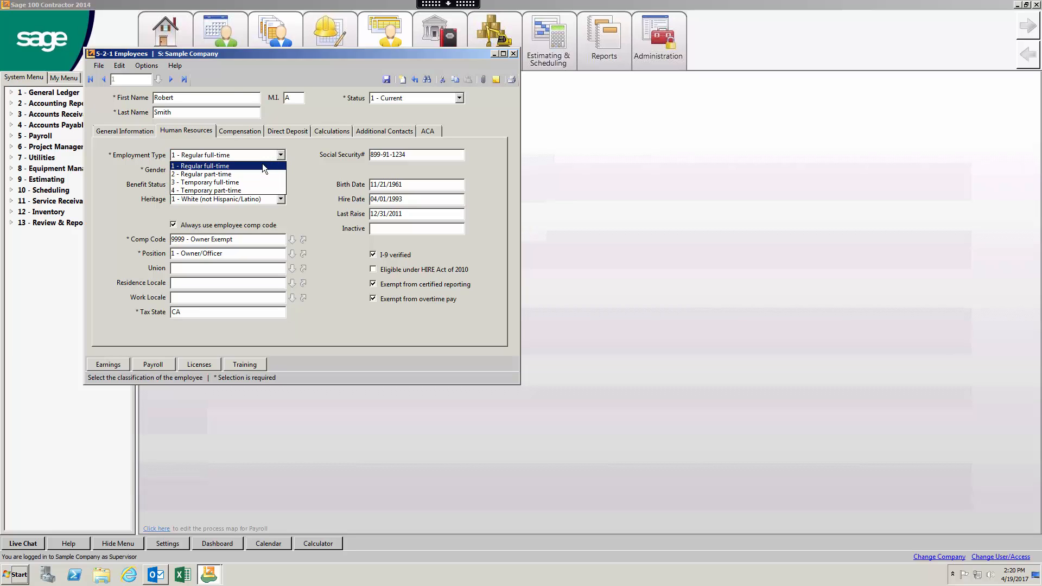
click(303, 156)
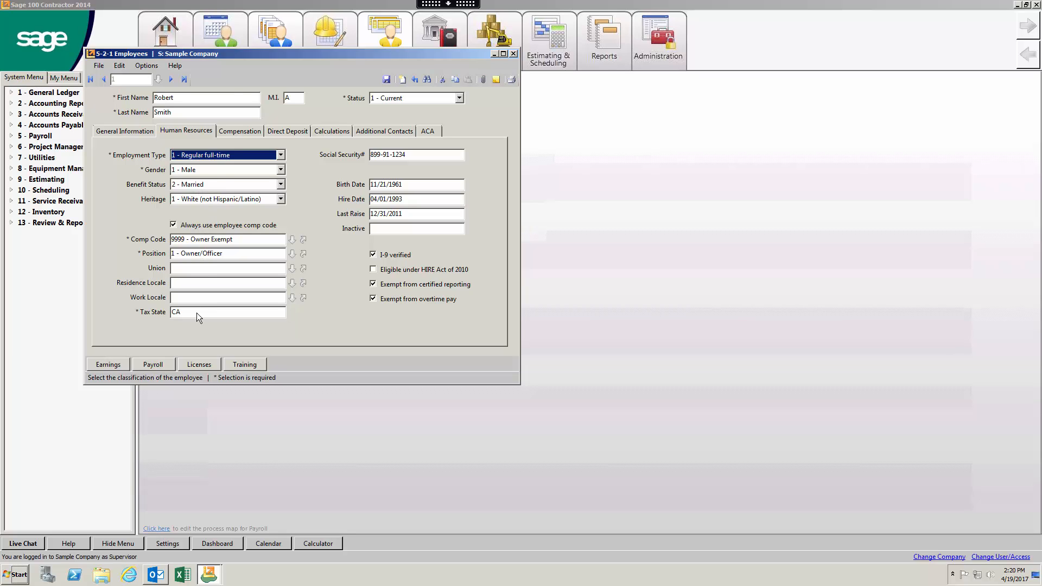
key(Down)
Step: Review compensation, direct deposit and the 401K, CA unemployment and workers comp calculations, then additional contacts
click(243, 131)
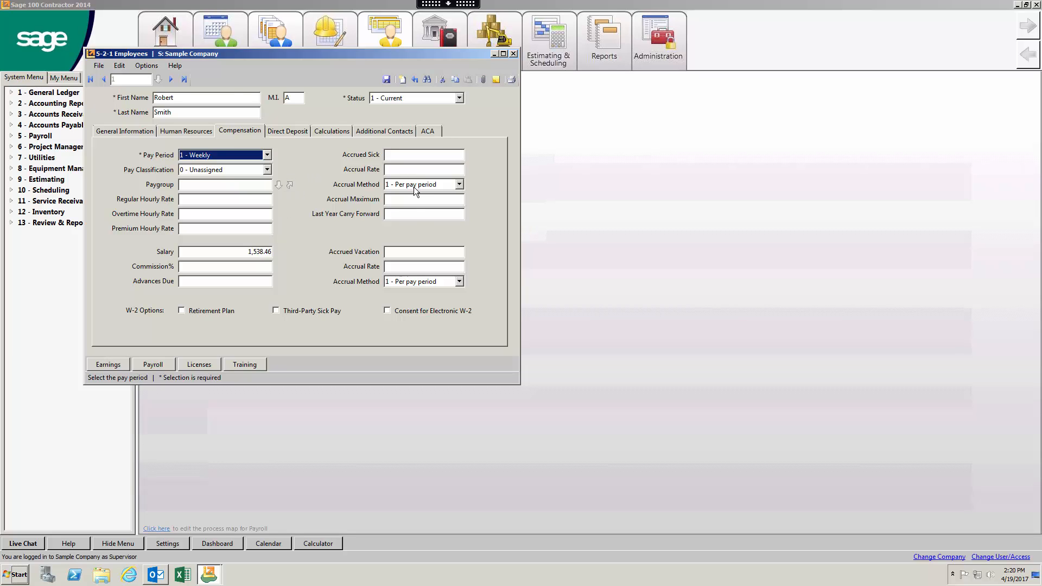
click(288, 134)
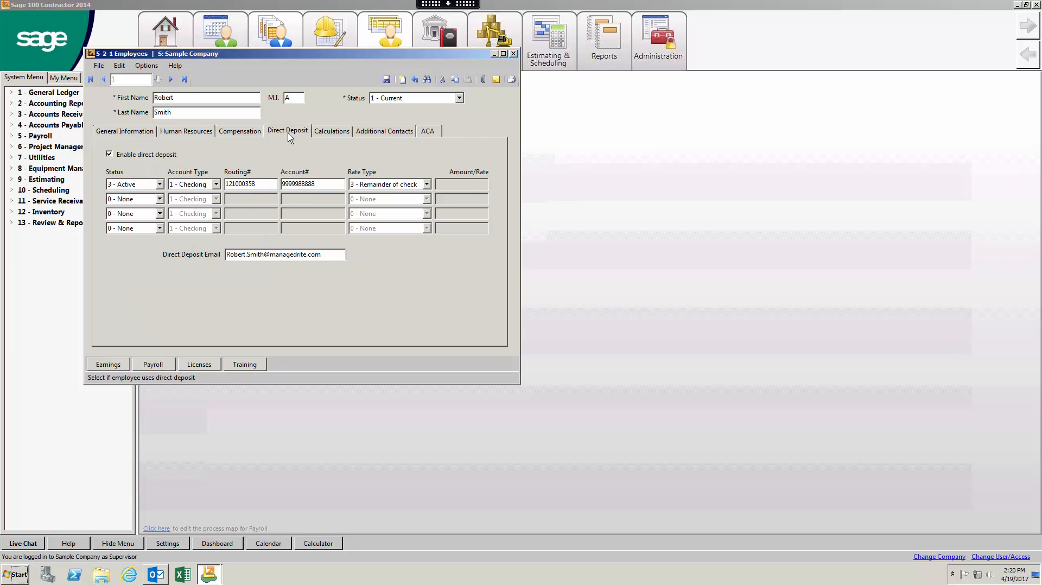
click(323, 132)
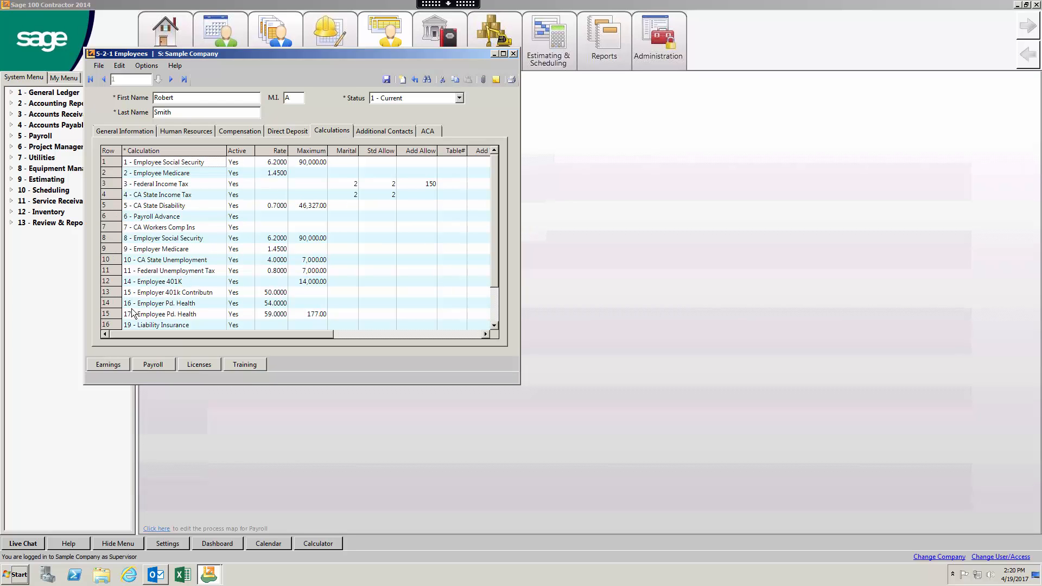
scroll(132, 313, down, 1)
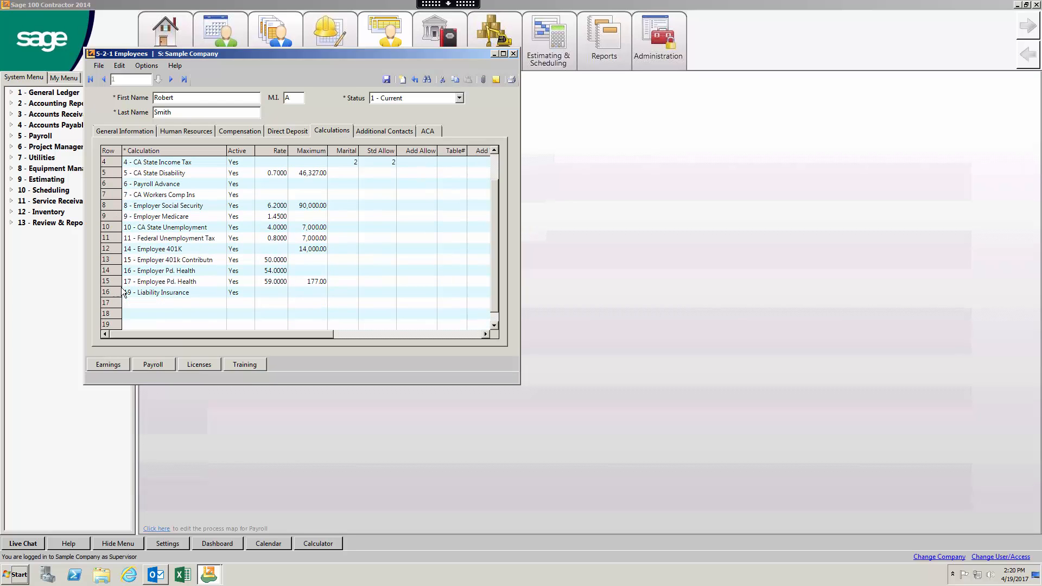
click(111, 248)
click(111, 227)
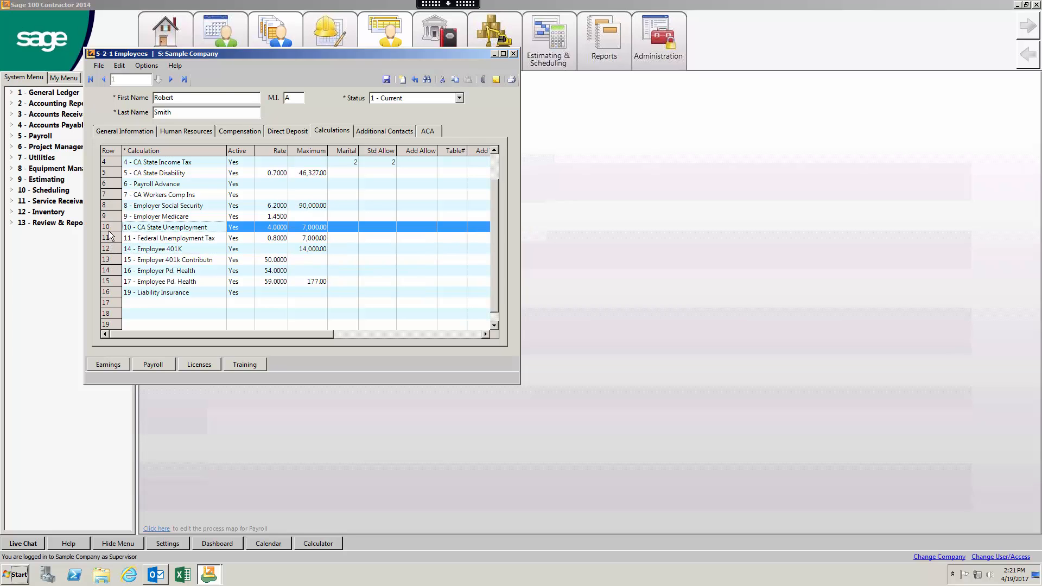
click(118, 195)
click(381, 131)
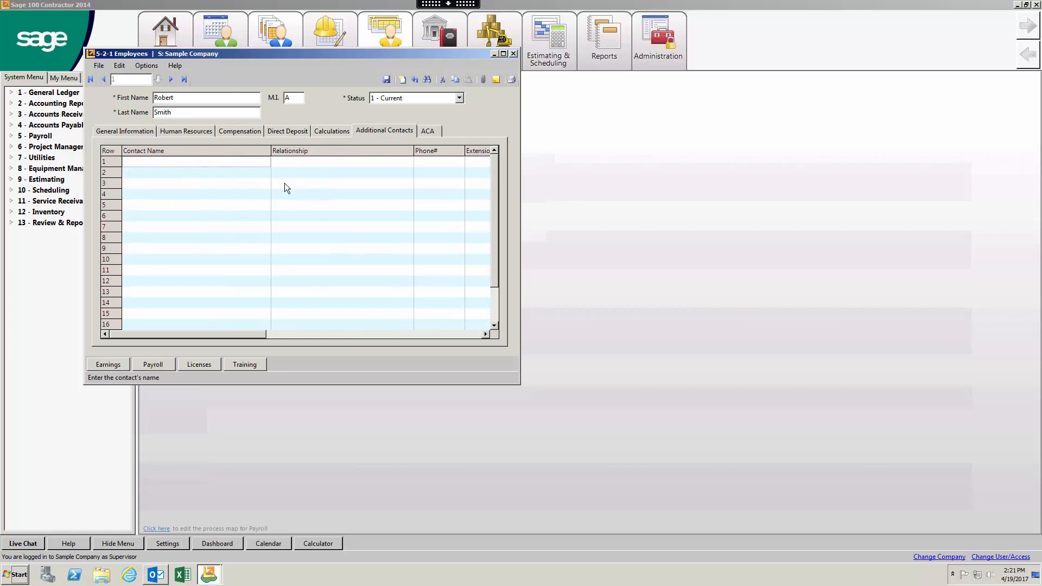
Step: Review employee 1's ACA coverage details, then close Employees without saving the changes
click(425, 133)
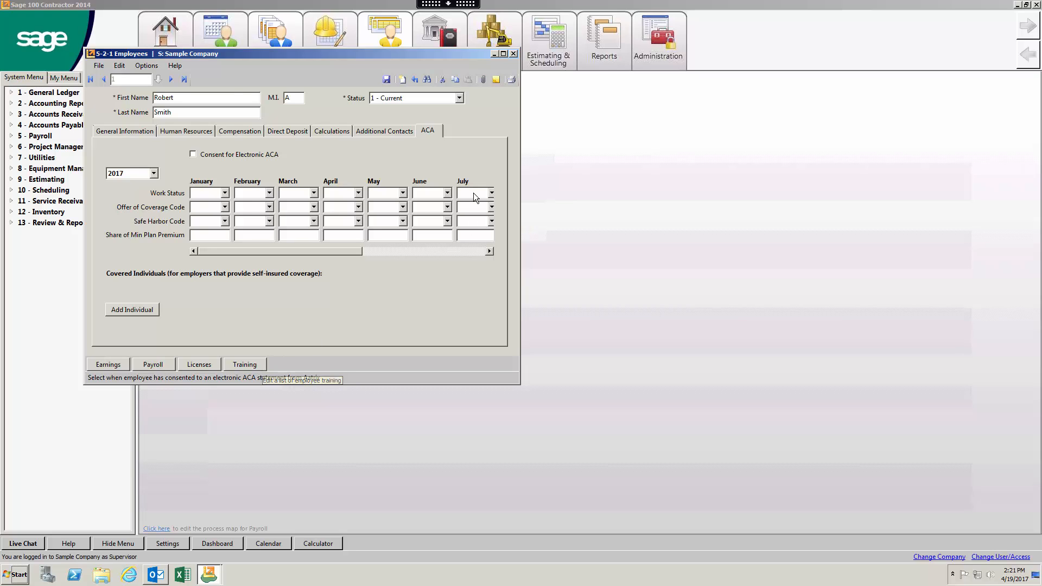
click(513, 53)
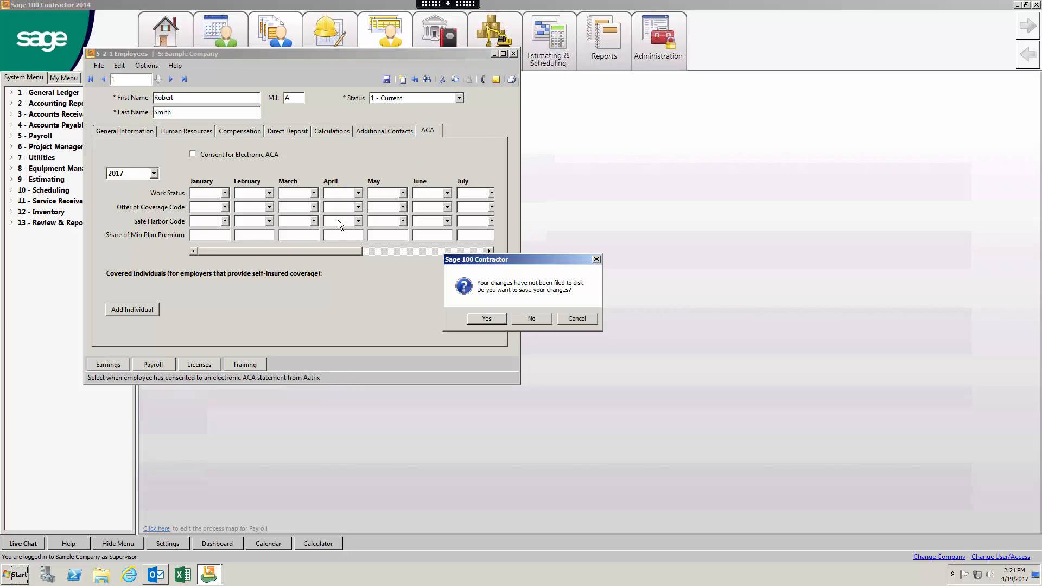
click(531, 320)
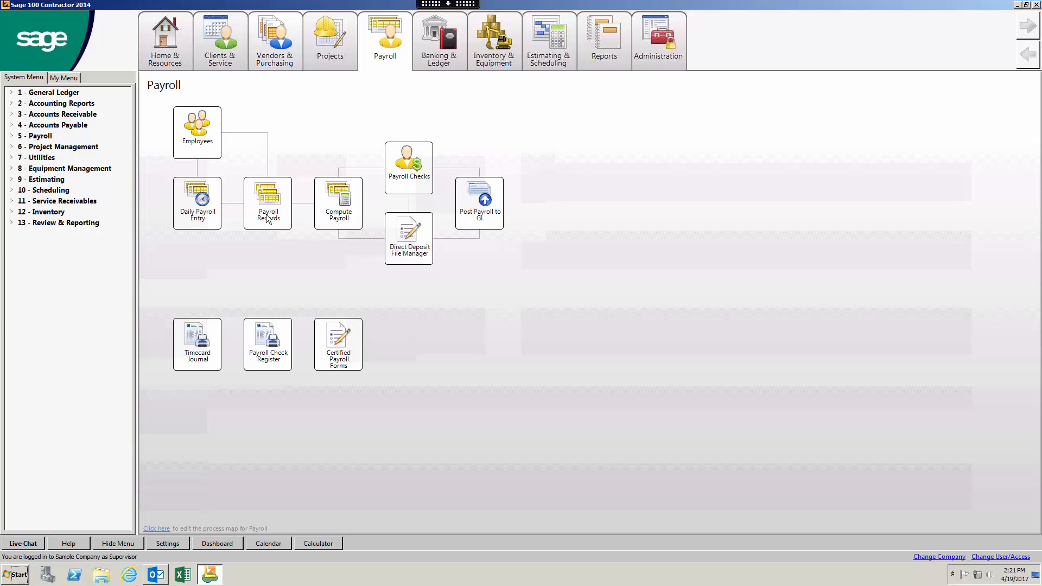
click(206, 197)
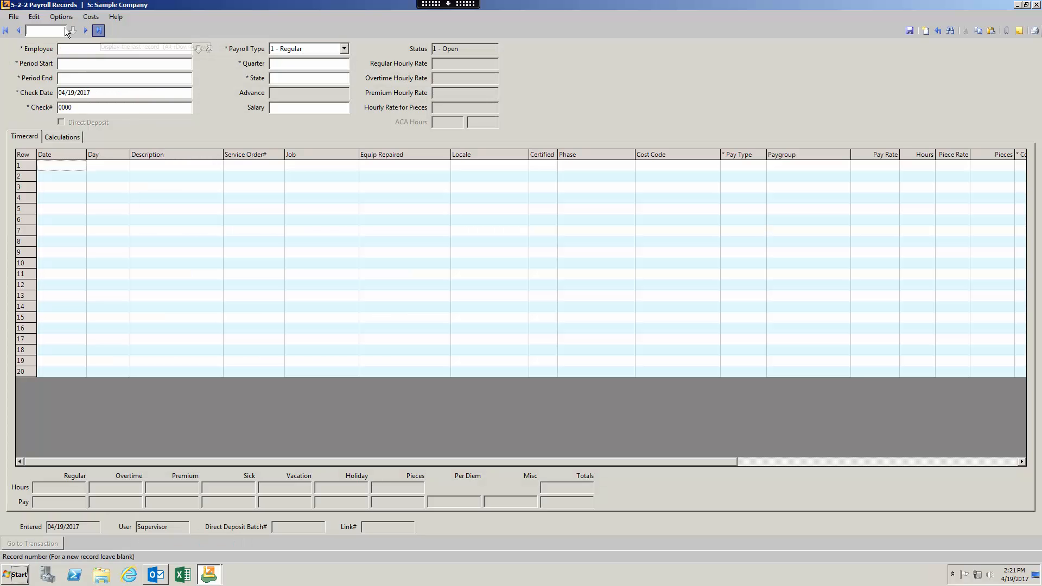
click(18, 30)
click(19, 31)
click(18, 31)
click(18, 31)
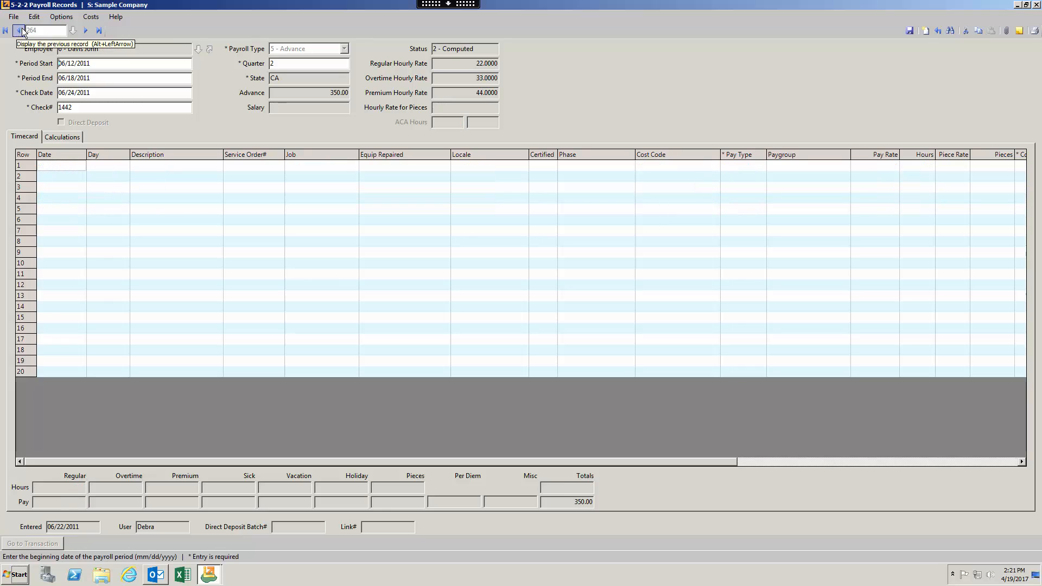
click(86, 30)
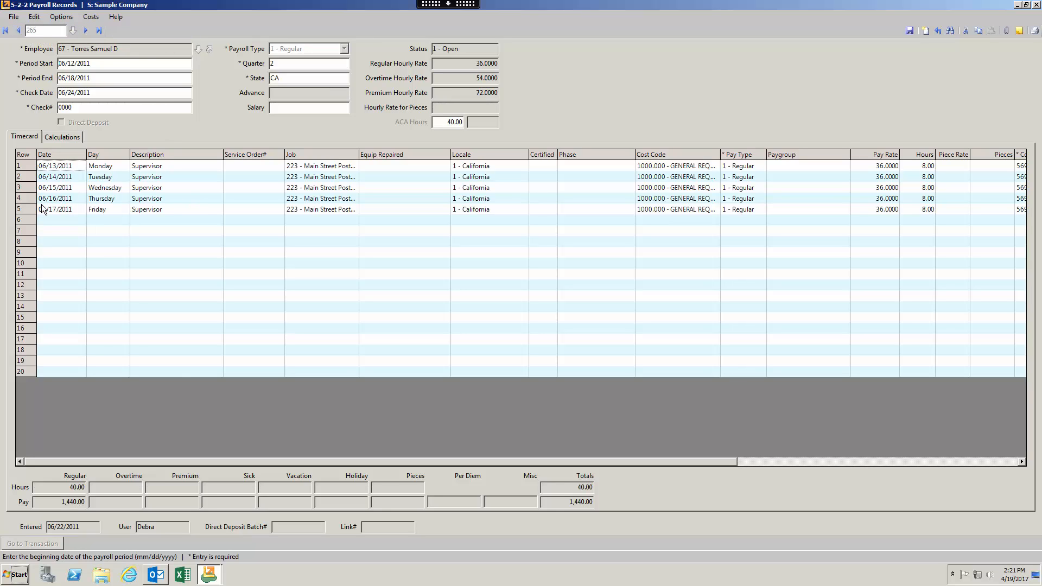
click(19, 168)
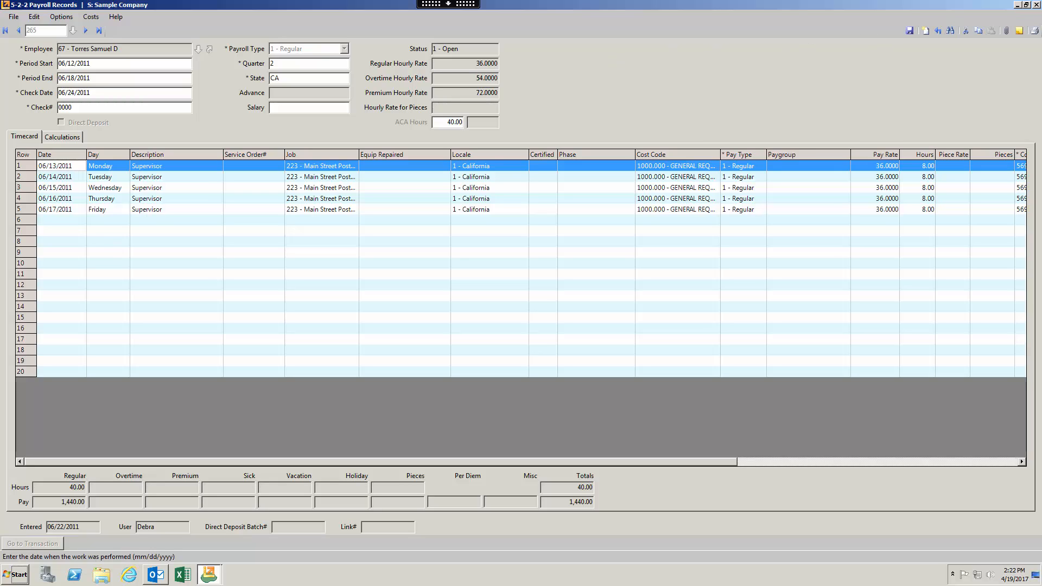
Step: Close payroll records and open the first daily field report, maximized to full screen
click(1036, 5)
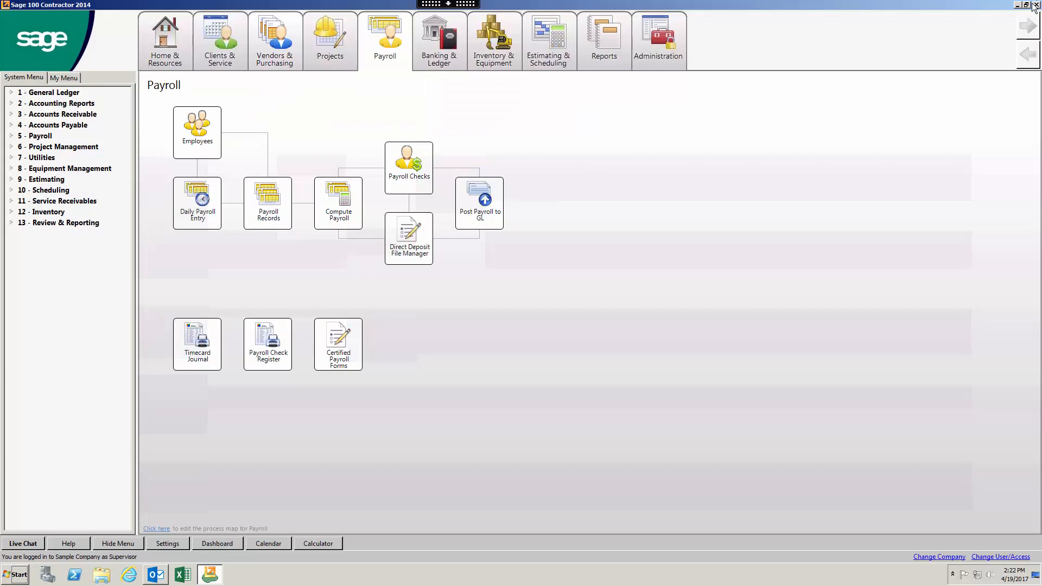
mouse_move(347, 57)
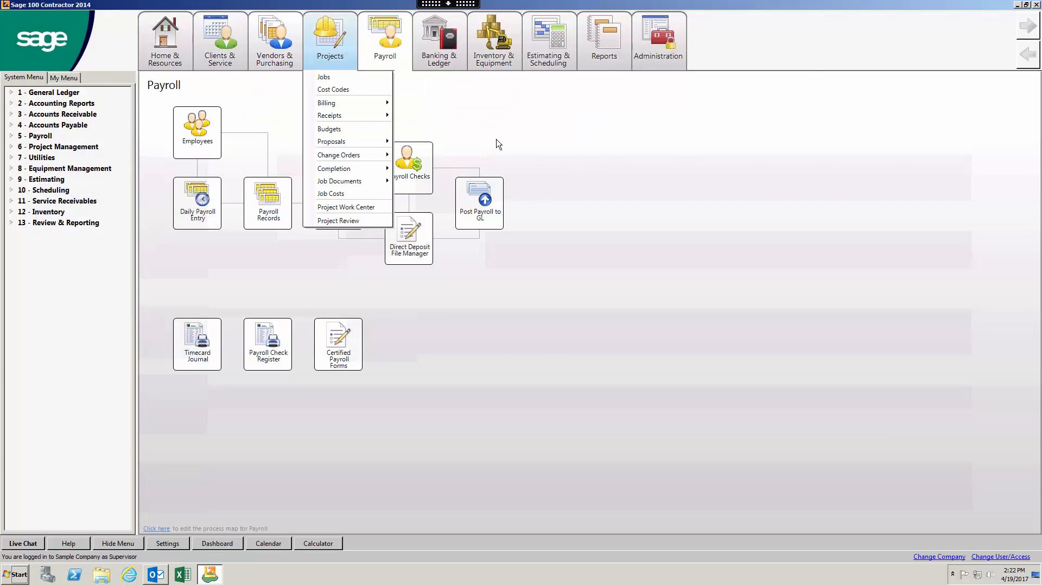
click(547, 140)
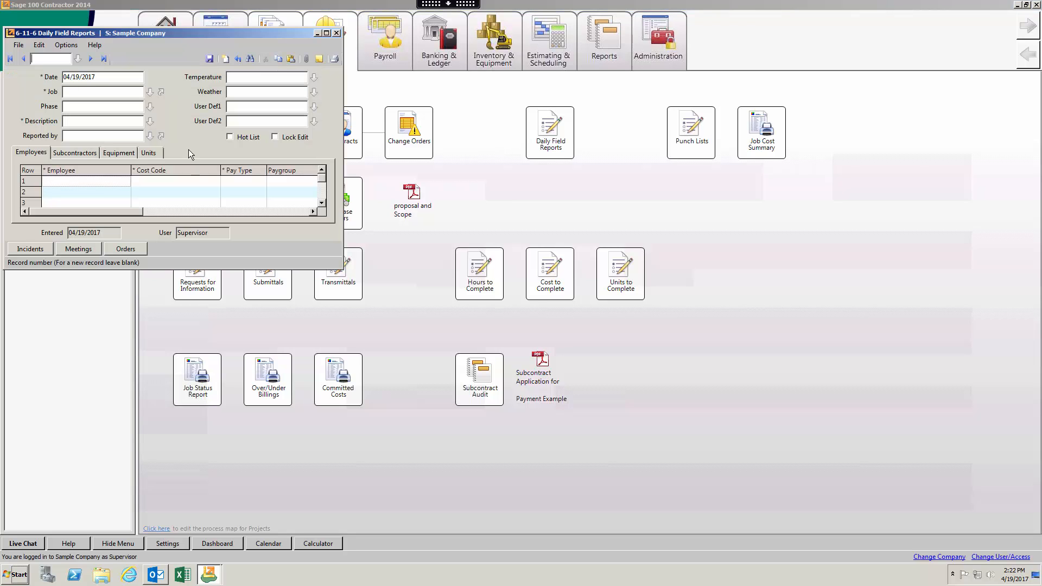
click(10, 59)
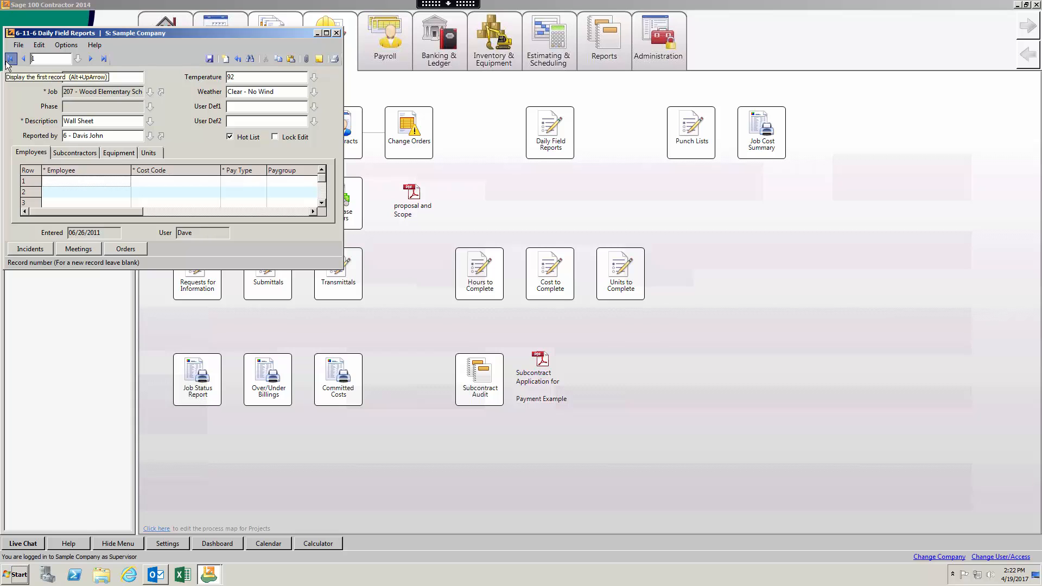
click(326, 33)
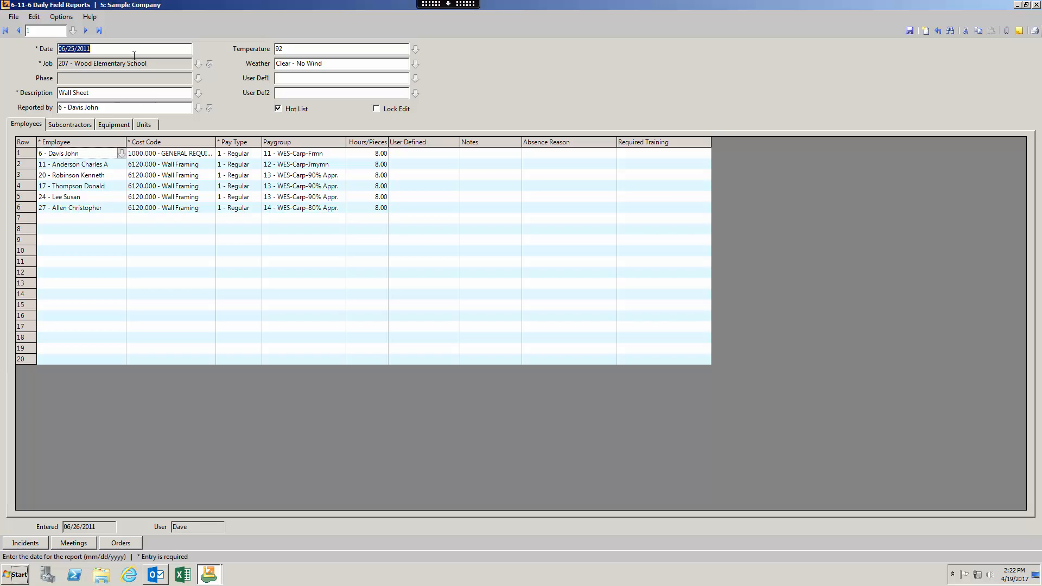
Step: Highlight the Wall Sheet employees, cost codes, paygroups and 8.00 hours, then the weather entry
click(108, 107)
drag(81, 164, 98, 207)
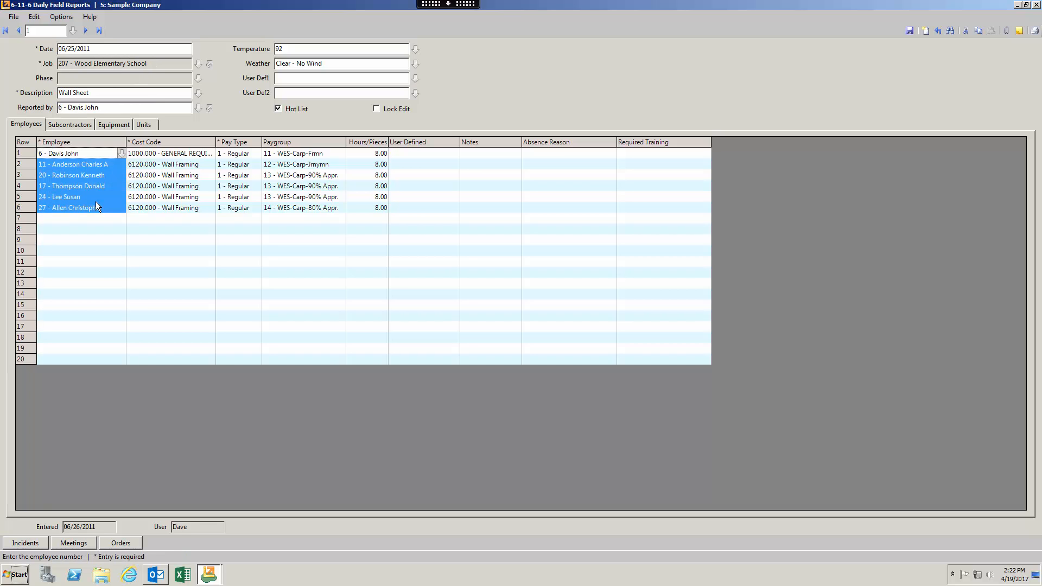
drag(173, 164, 181, 218)
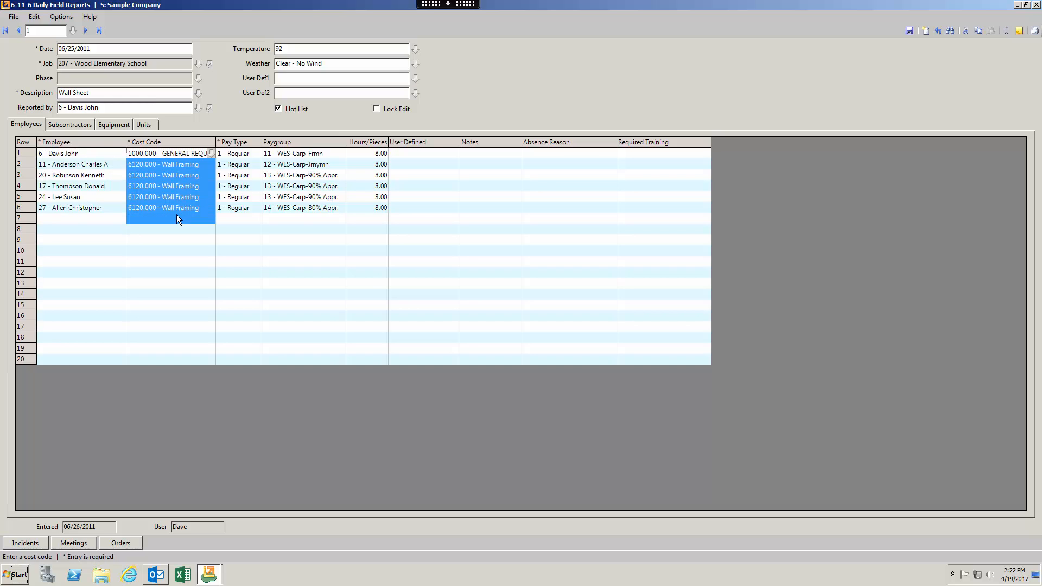
drag(298, 155, 300, 210)
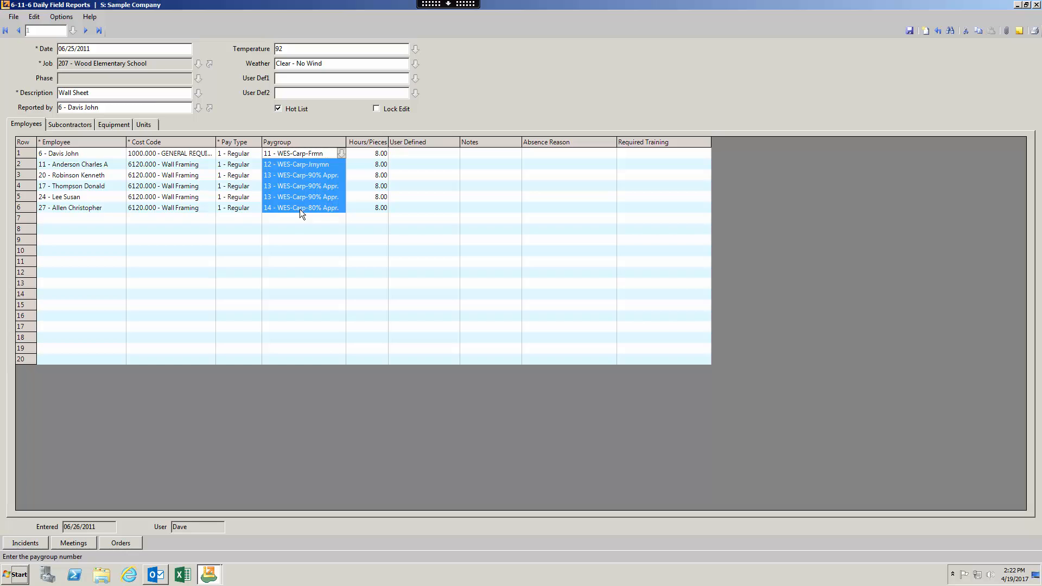
drag(374, 154, 375, 200)
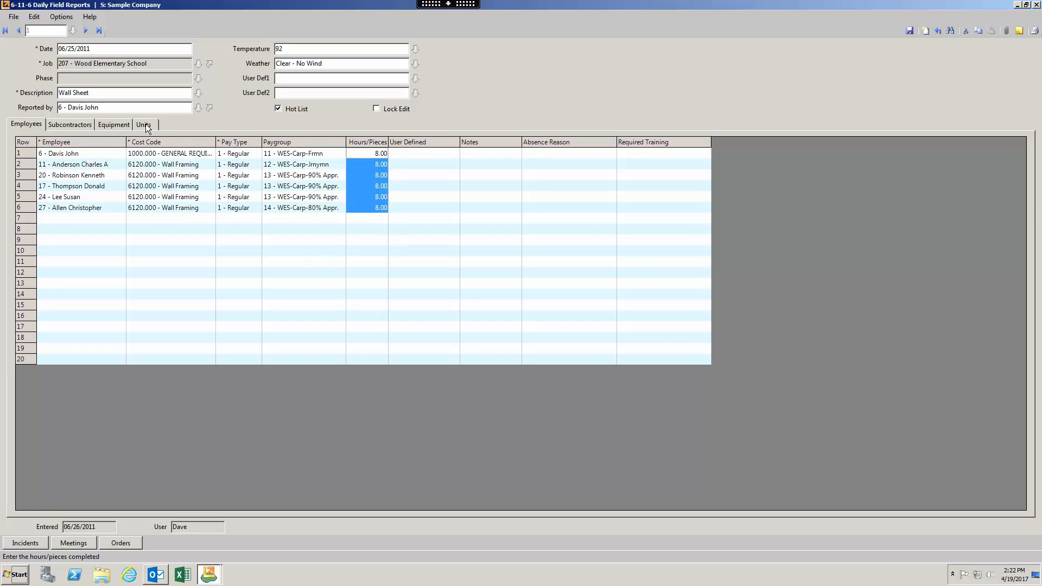
click(339, 63)
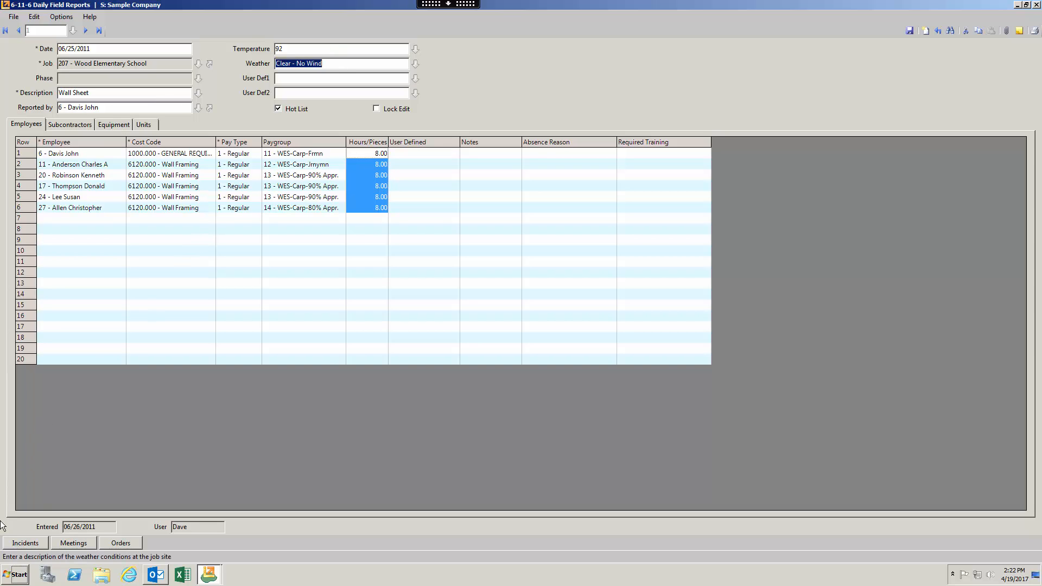
Step: Review the report's subcontractor and equipment entries, return to employee hours, and close the report
click(75, 125)
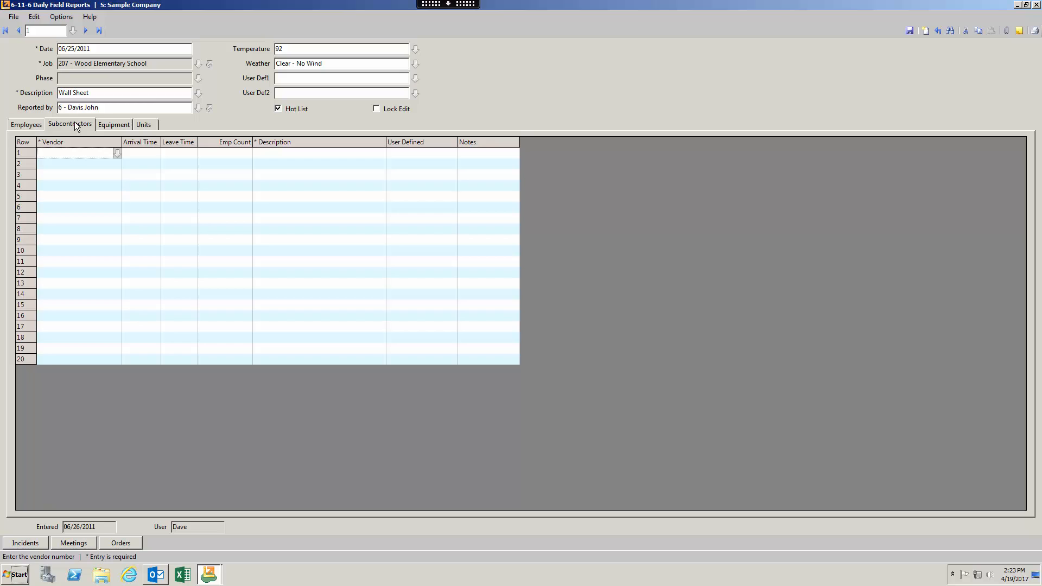
click(118, 127)
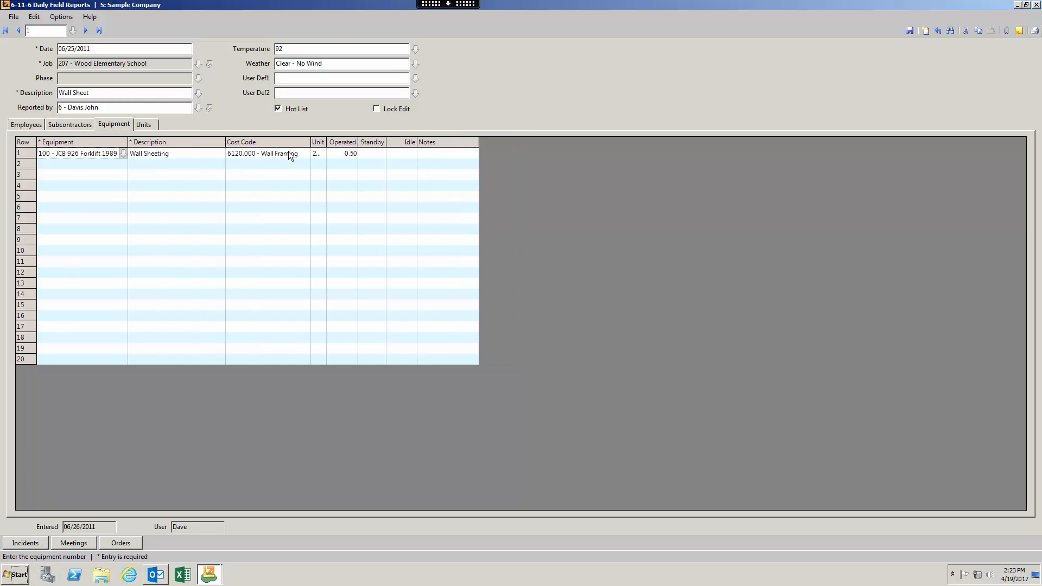
click(25, 128)
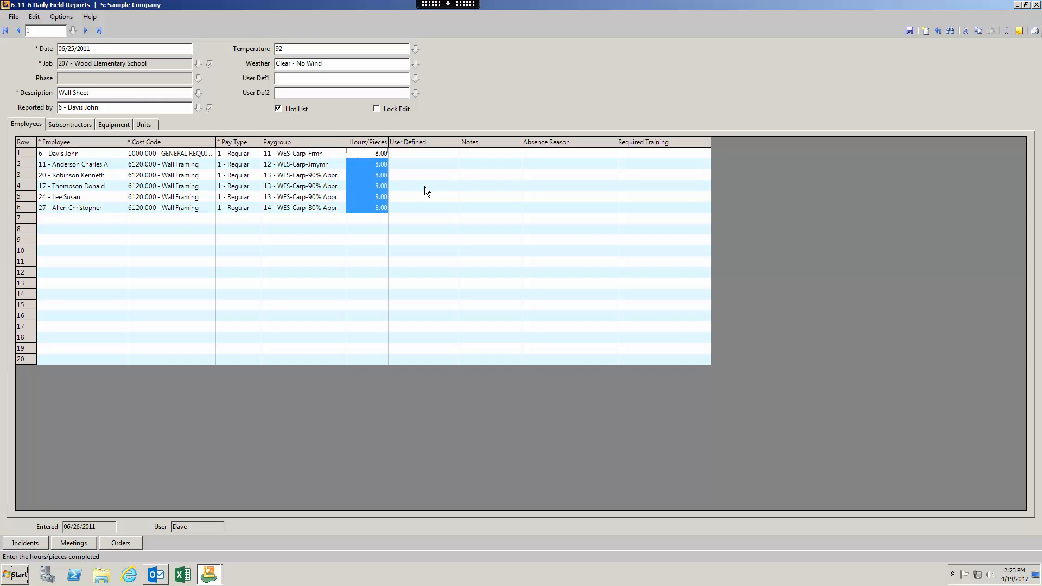
click(1036, 5)
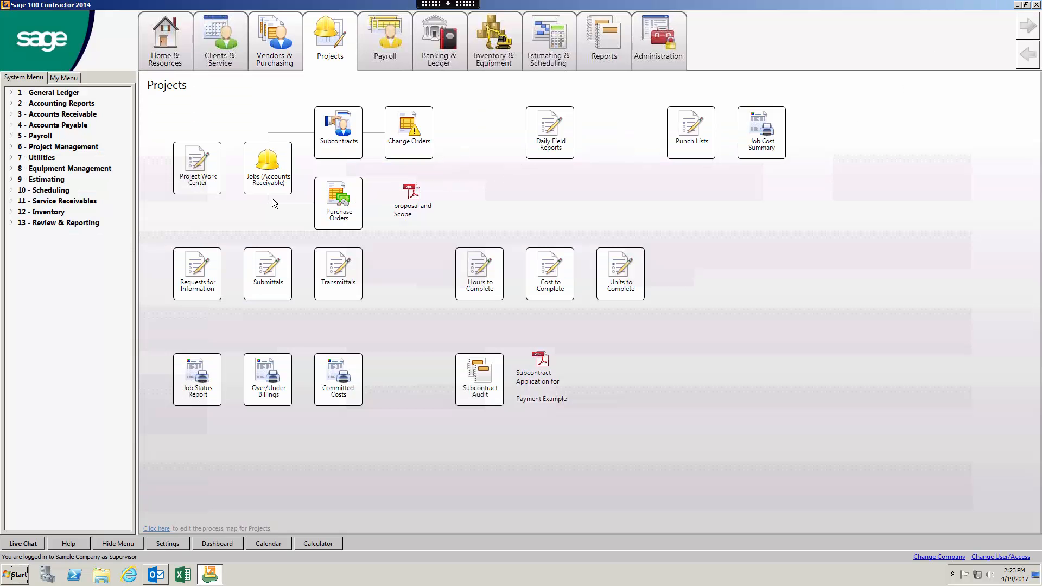
Step: Switch from the Projects map back to the Payroll process map via the ribbon
click(383, 40)
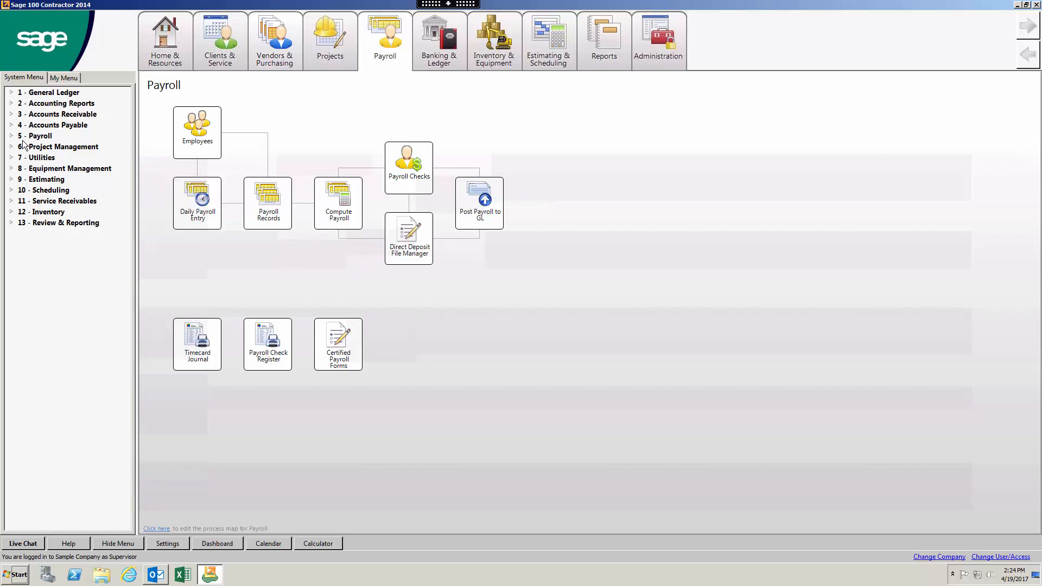
Step: Expand 5 - Payroll, Payroll Reports and Federal and State Tax Filing, then open 2 - State Forms
click(12, 137)
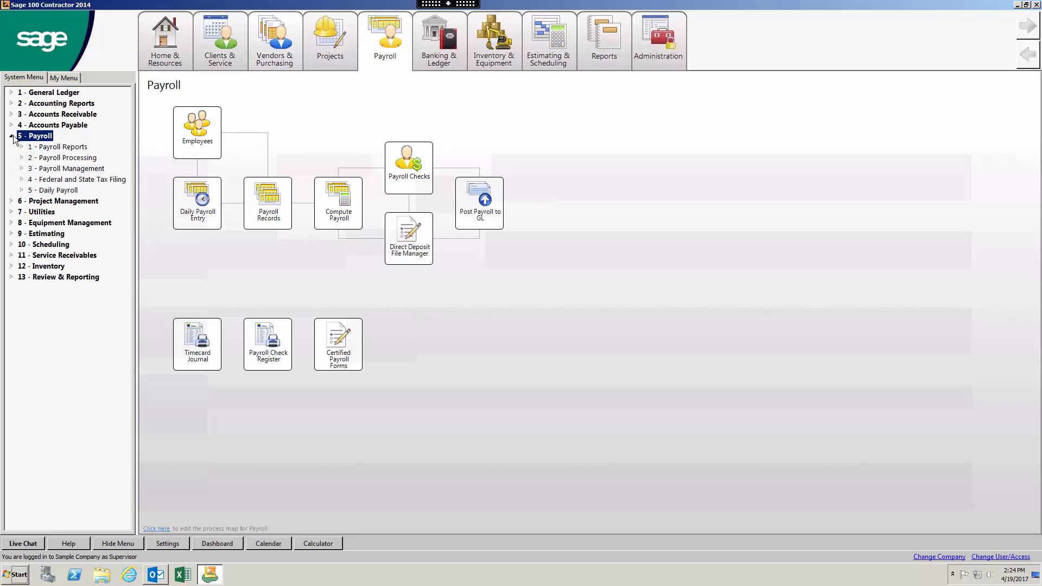
click(21, 147)
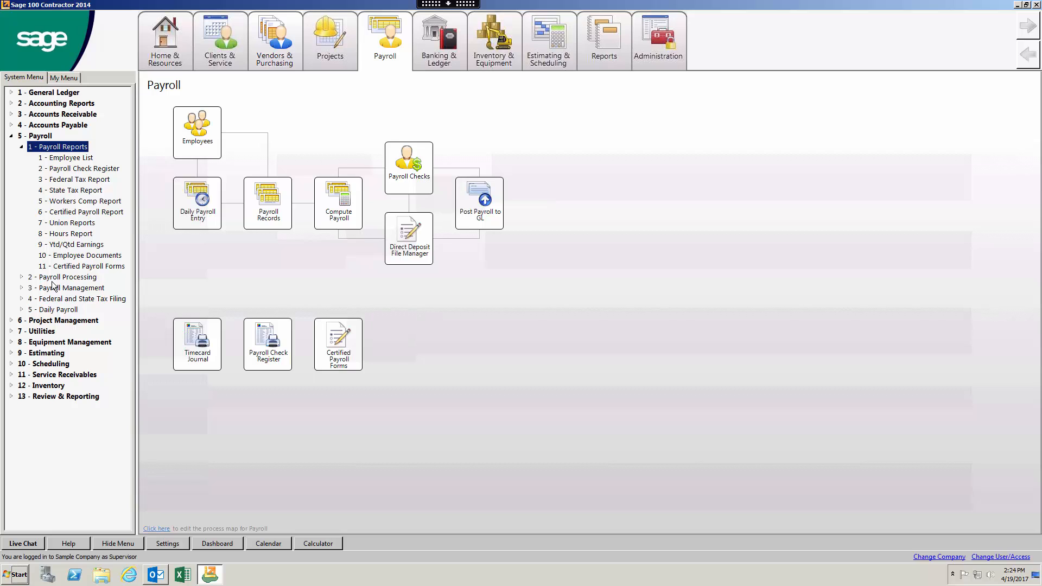
click(22, 299)
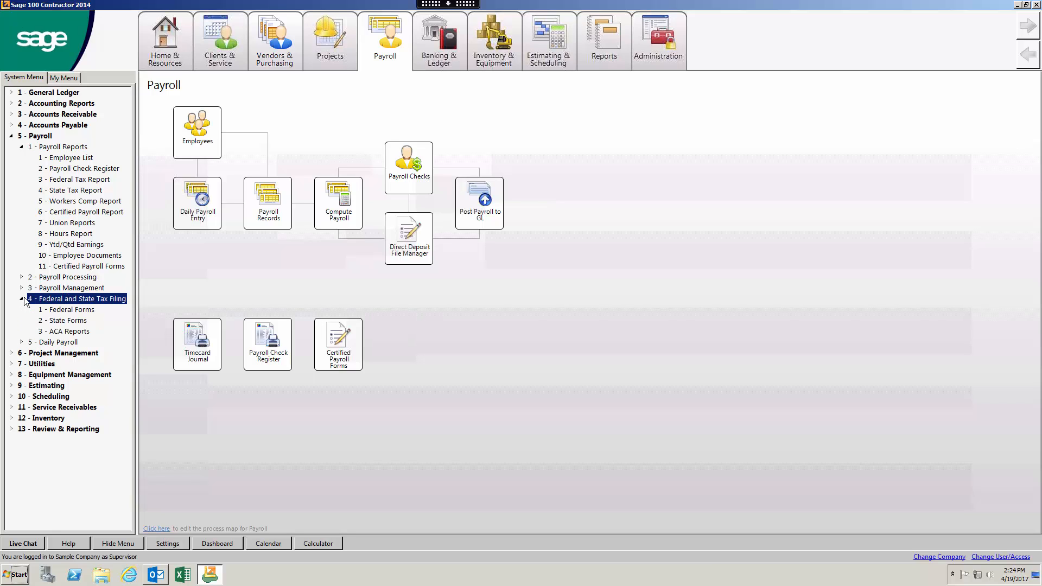
click(69, 321)
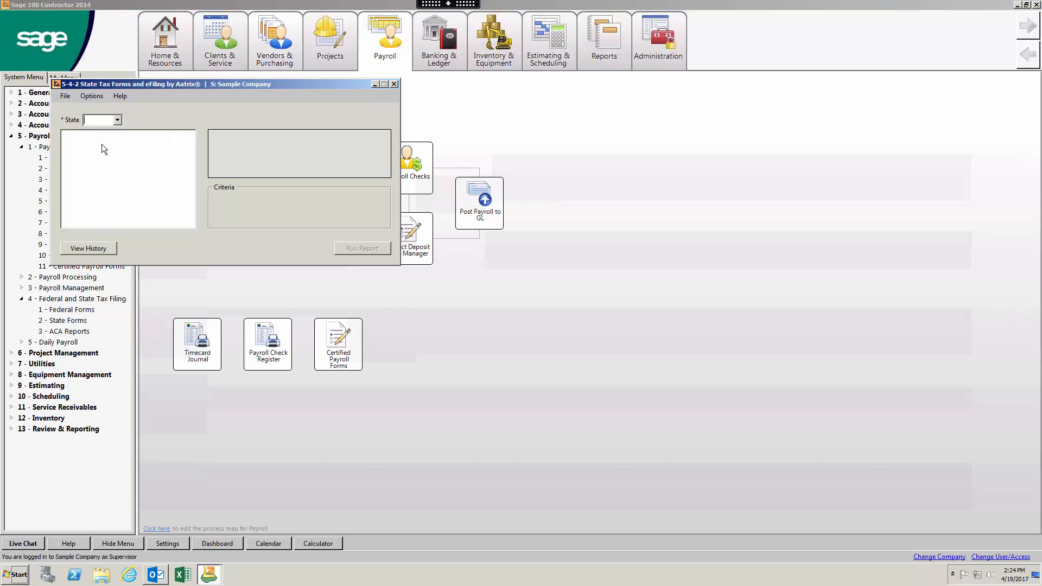
Step: Choose CA to list California's state tax forms, then close the window
click(117, 120)
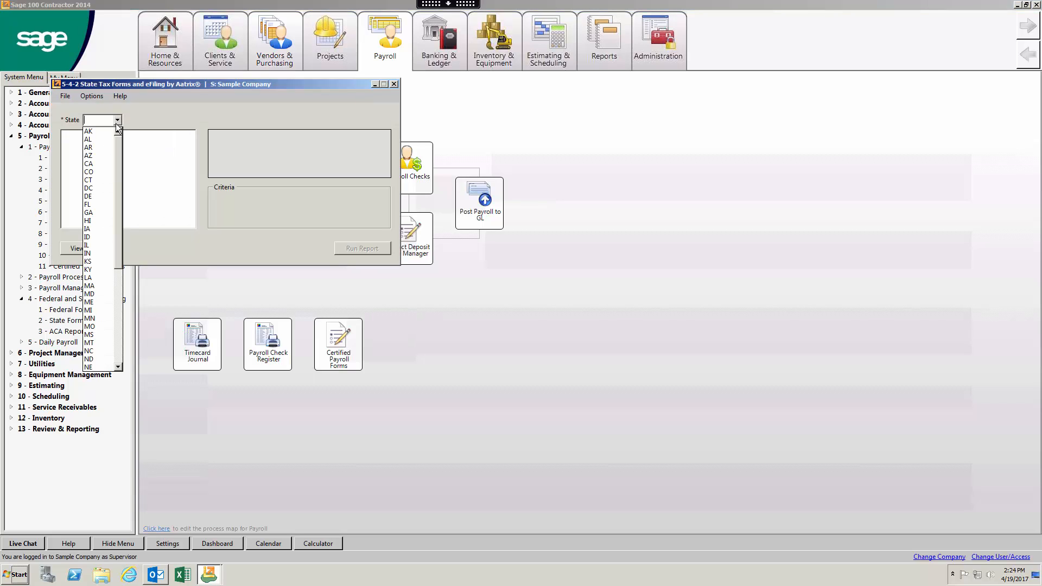
click(99, 164)
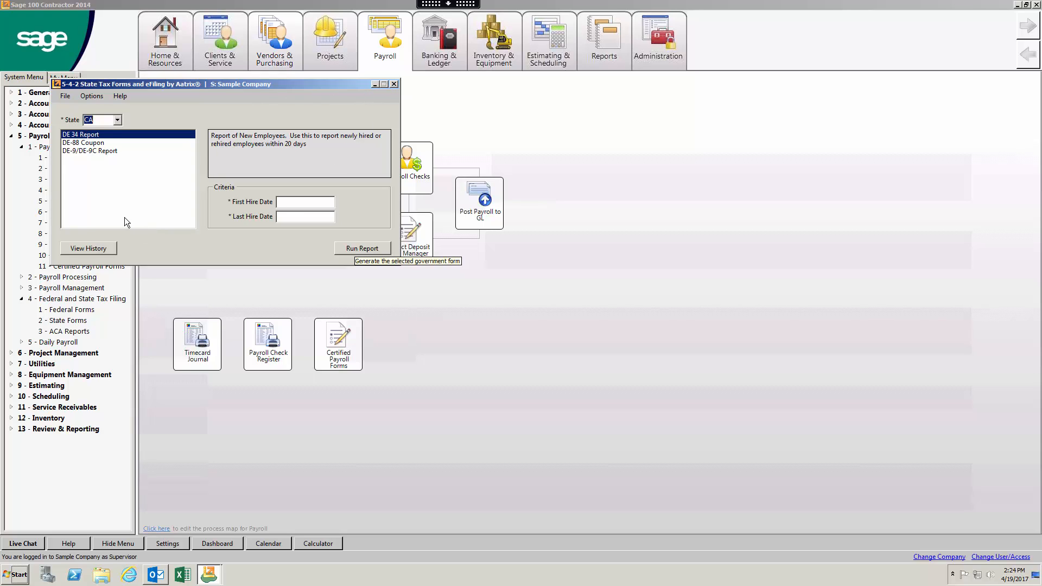
key(Escape)
Step: Reopen State Forms, list Oklahoma (OK) and then Ohio (OH) forms, and close the window
click(87, 320)
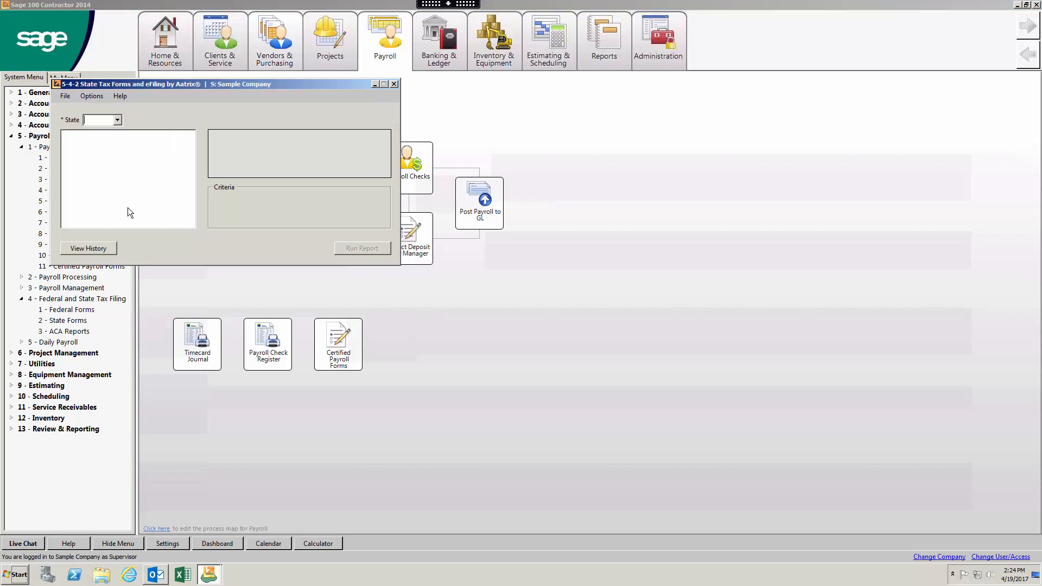
click(117, 120)
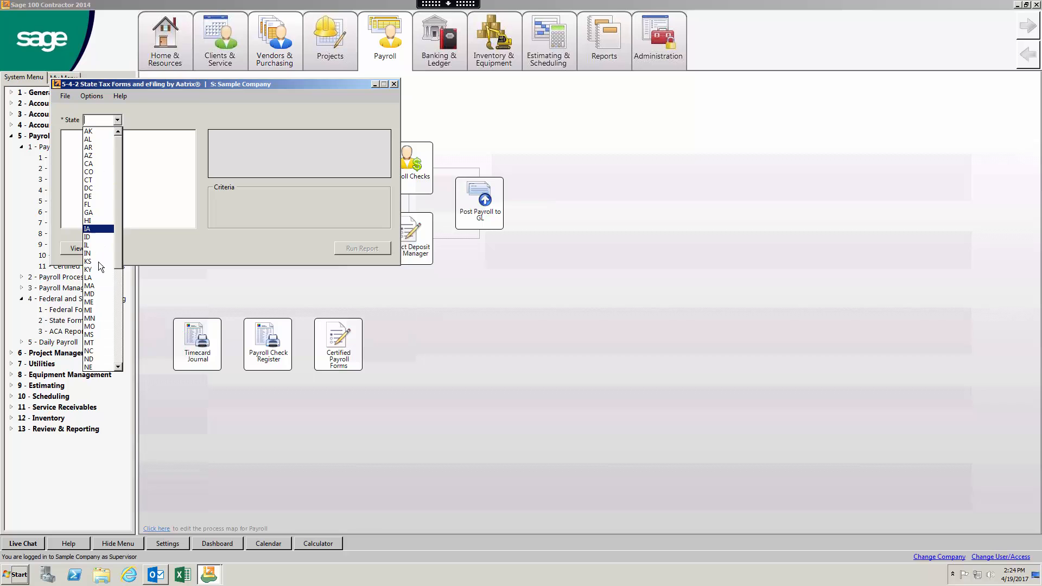
scroll(96, 351, down, 2)
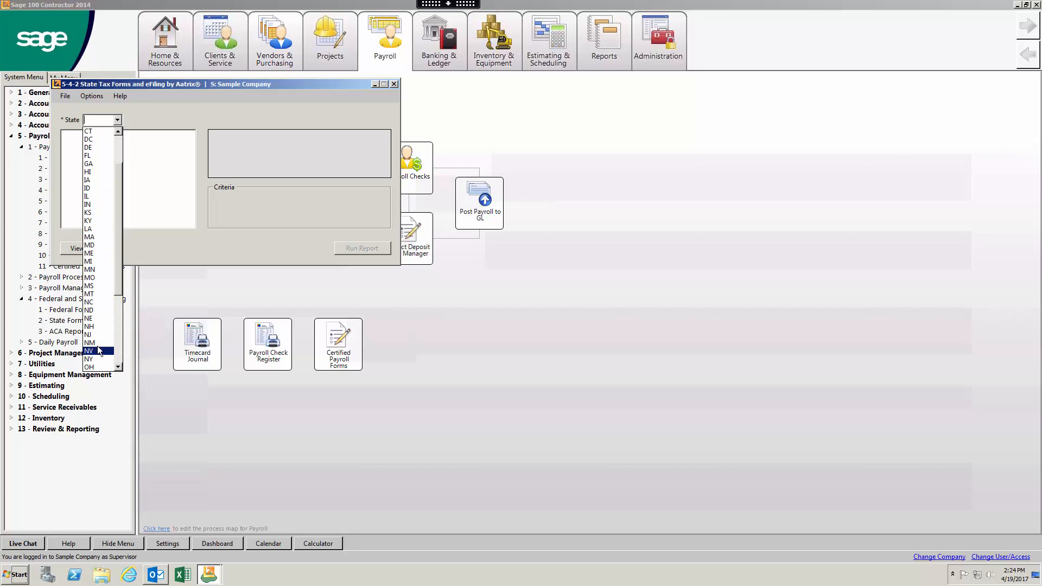
scroll(94, 366, down, 1)
click(92, 368)
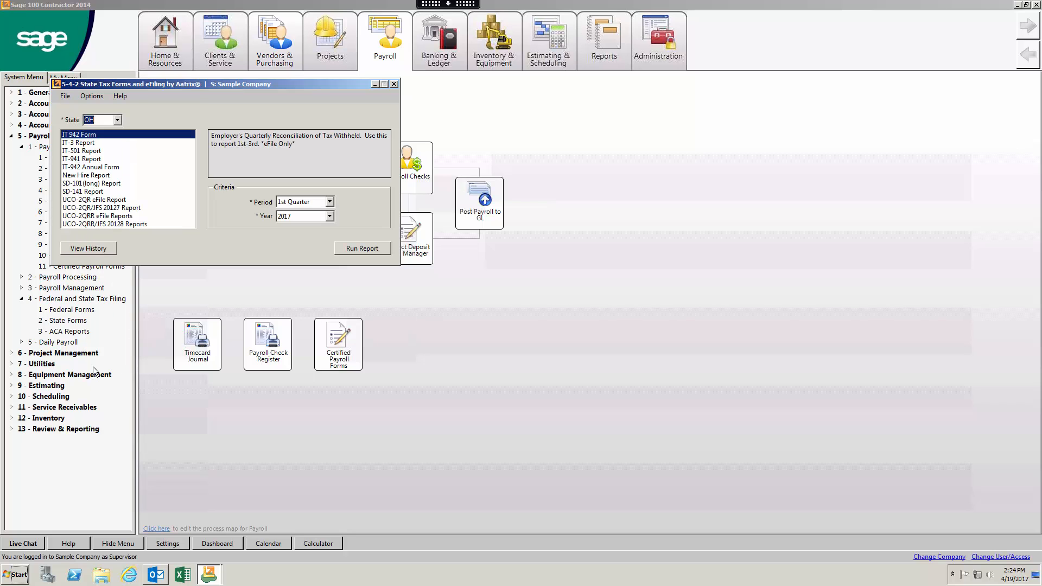
click(120, 120)
scroll(110, 220, up, 1)
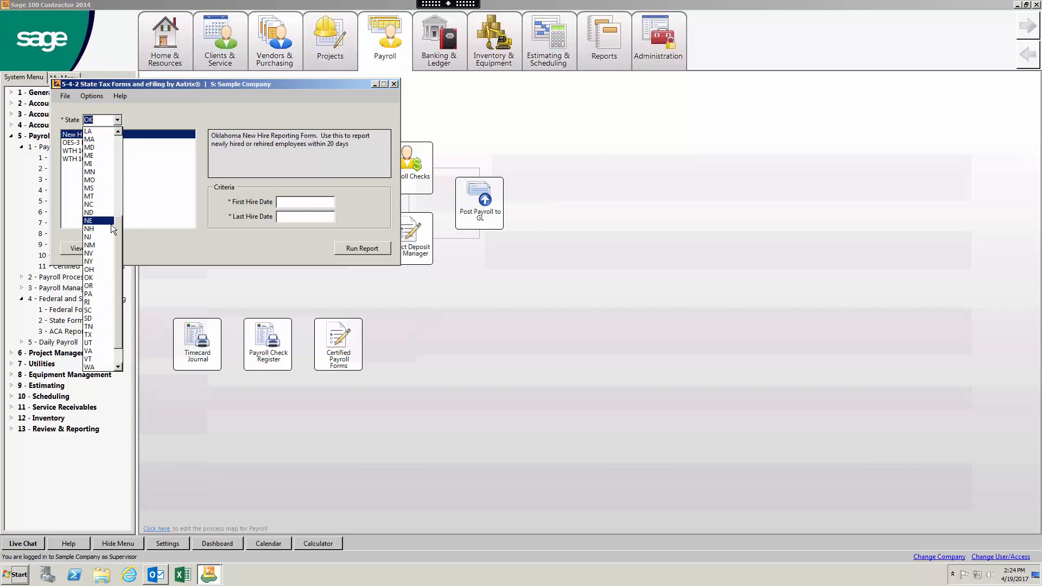
click(105, 269)
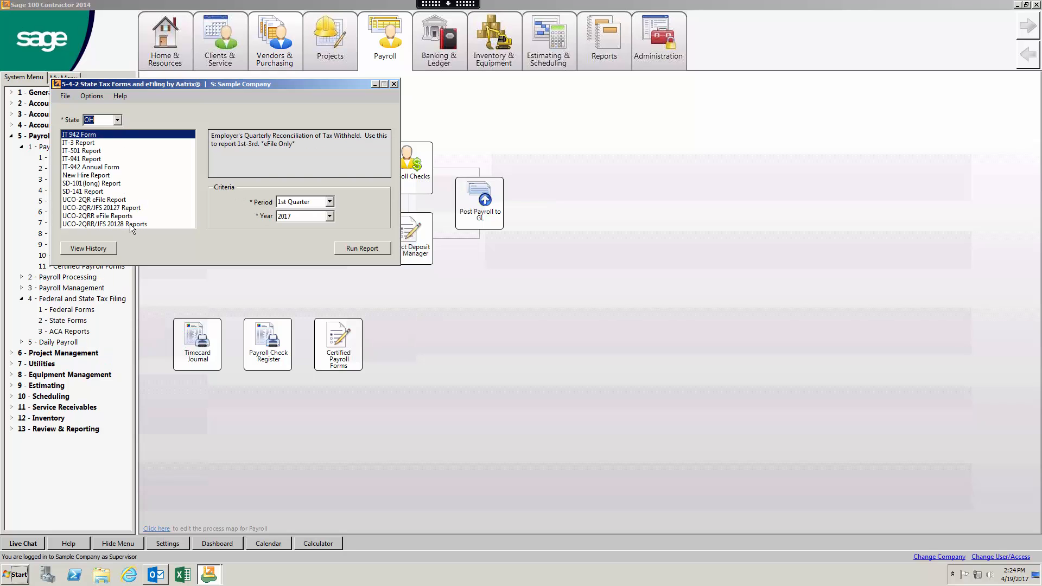
click(393, 83)
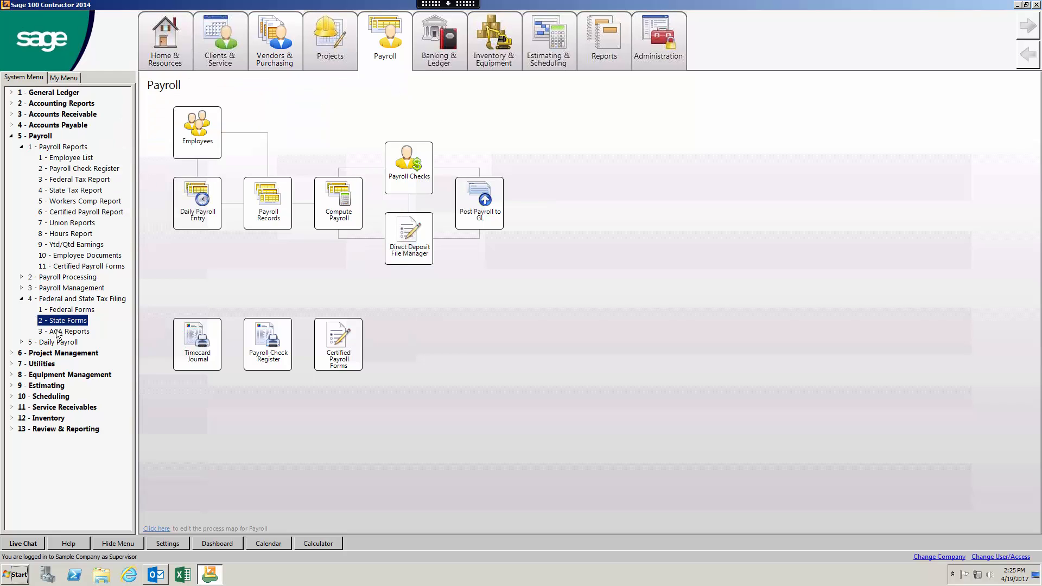
Step: Expand 3 - Payroll Management and 2 - Payroll Processing, then collapse the 5 - Payroll branch
click(23, 287)
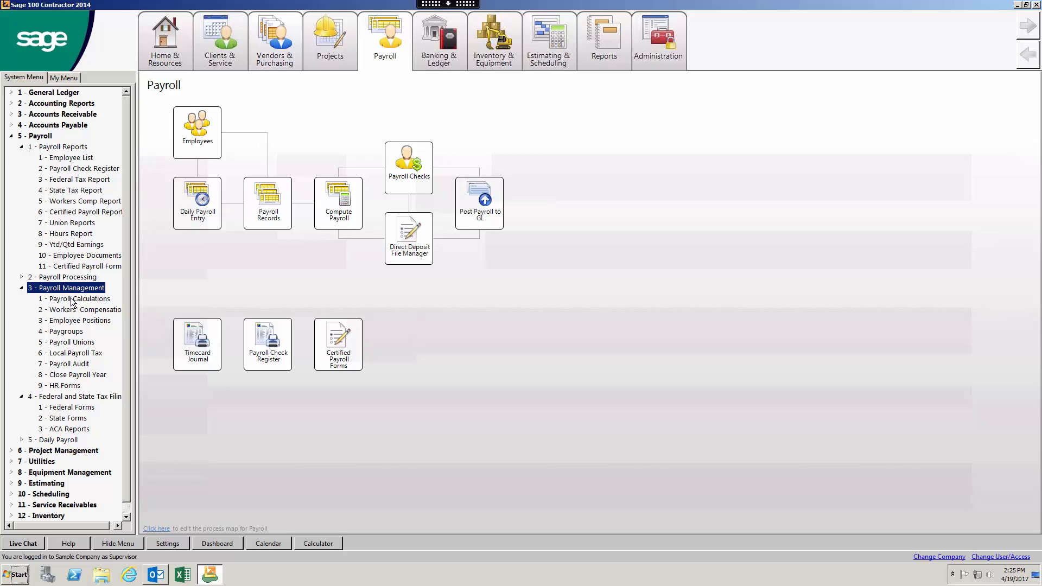
click(13, 272)
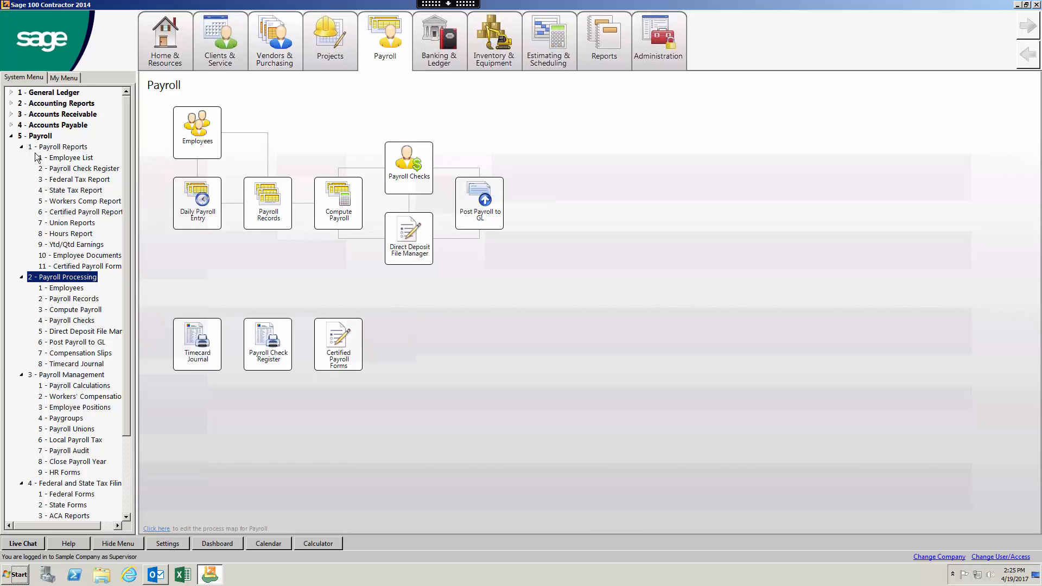
click(11, 136)
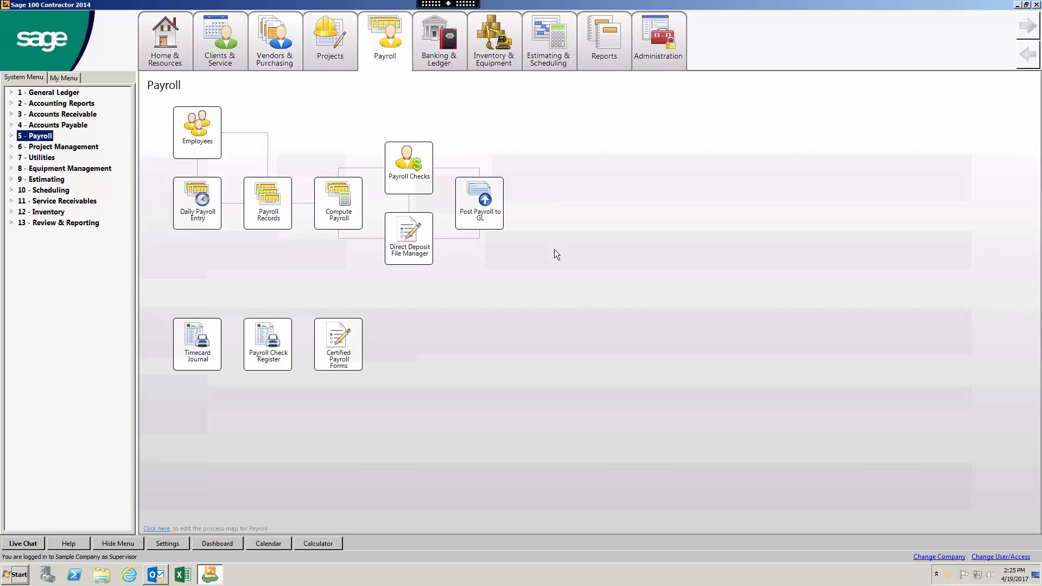
Step: Open the Reports menu and display its Reporting submenu with Report Writer and Report Printing
click(609, 21)
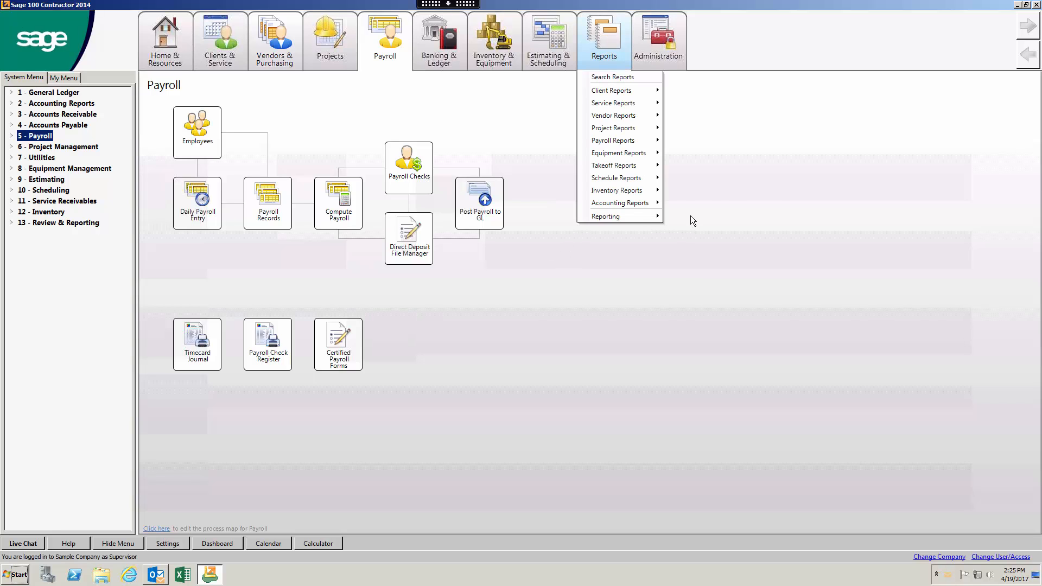
mouse_move(630, 216)
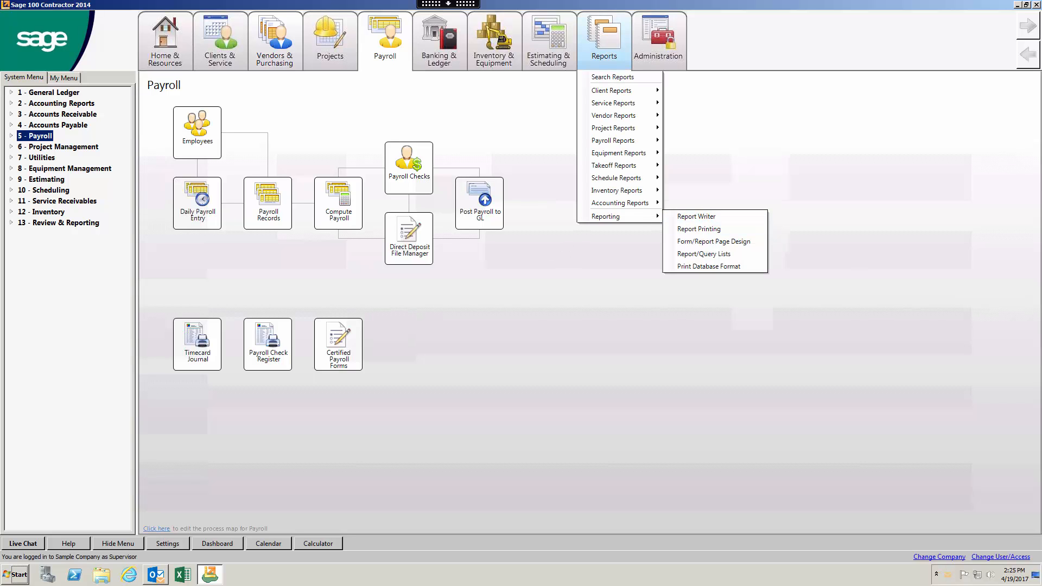